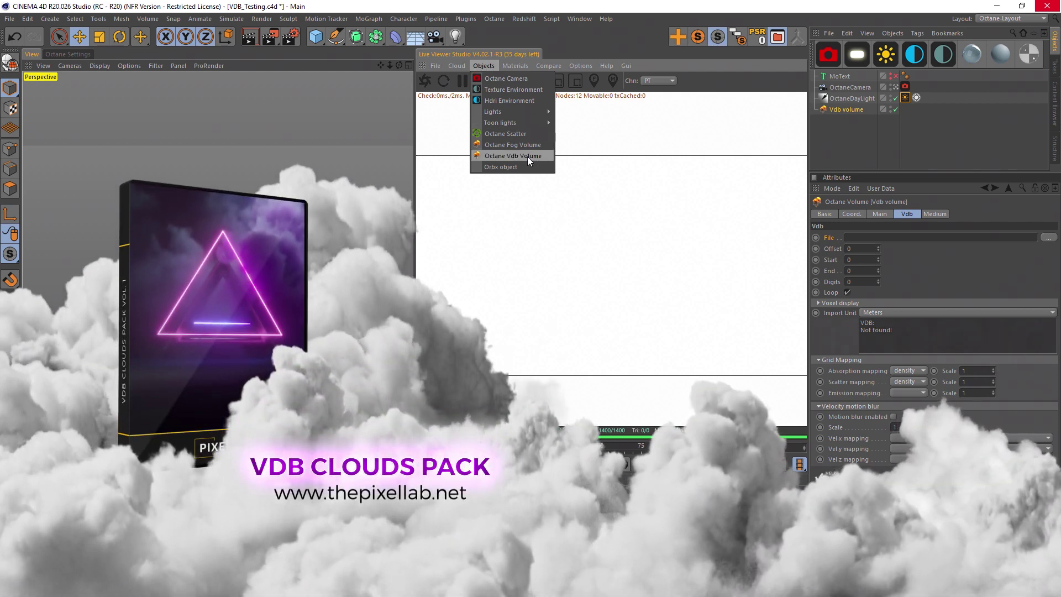
Select the new Octane Vdb Volume in the Object Manager to show its Vdb file settings.
left_click(856, 114)
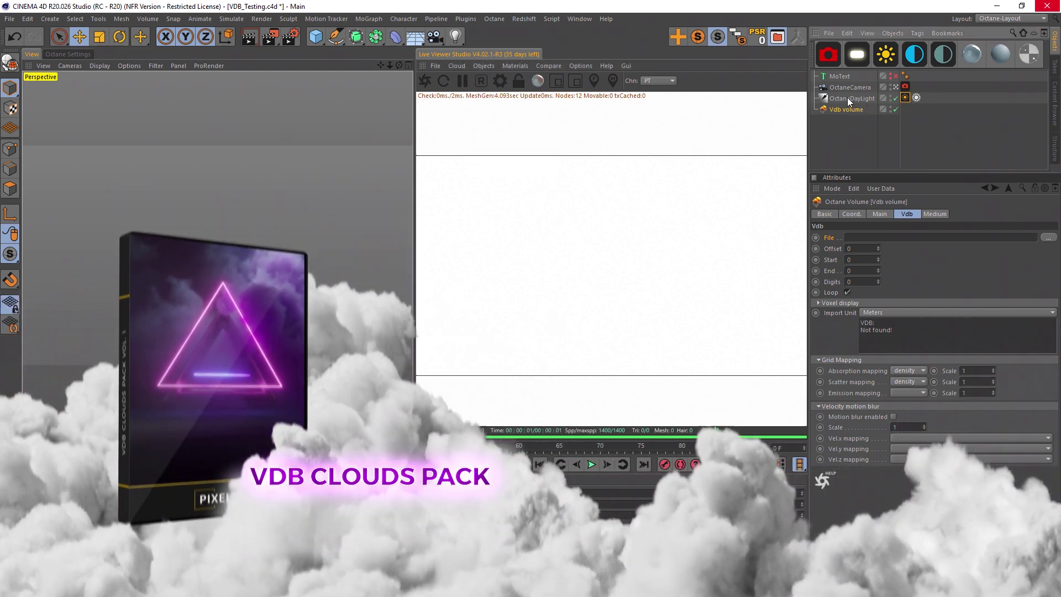
left_click(846, 98)
left_click(842, 110)
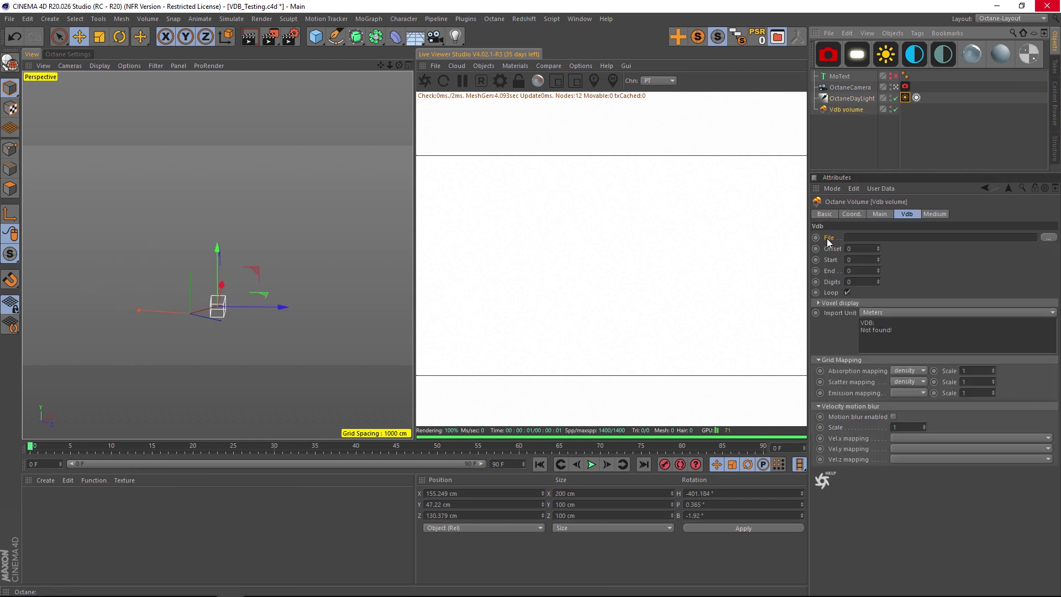
Browse the cloud VDB files and load the detailed cloud_v062_0.02.vdb into the volume.
left_click(1050, 238)
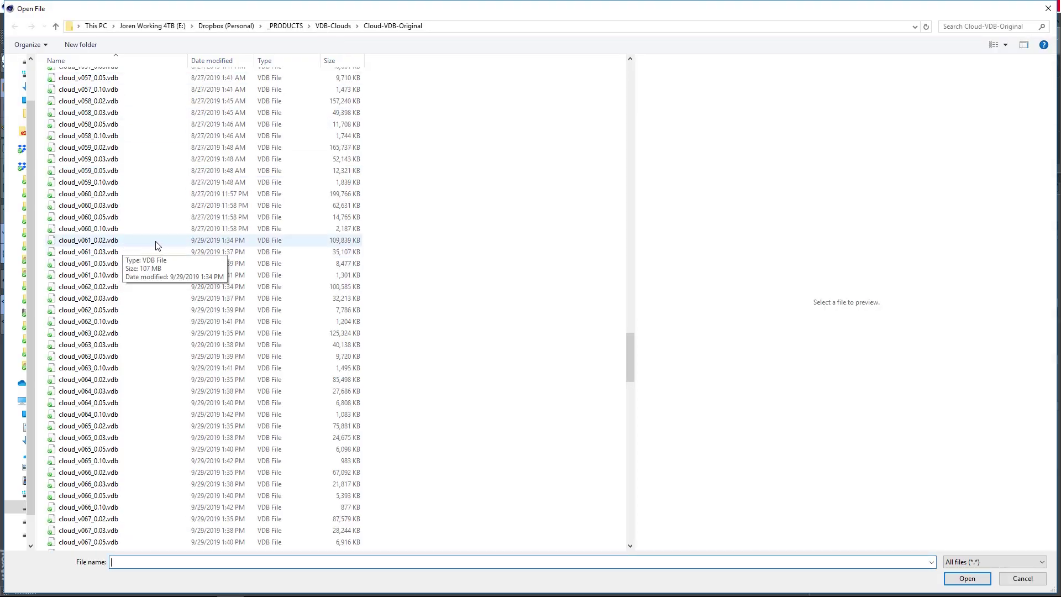
left_click(94, 274)
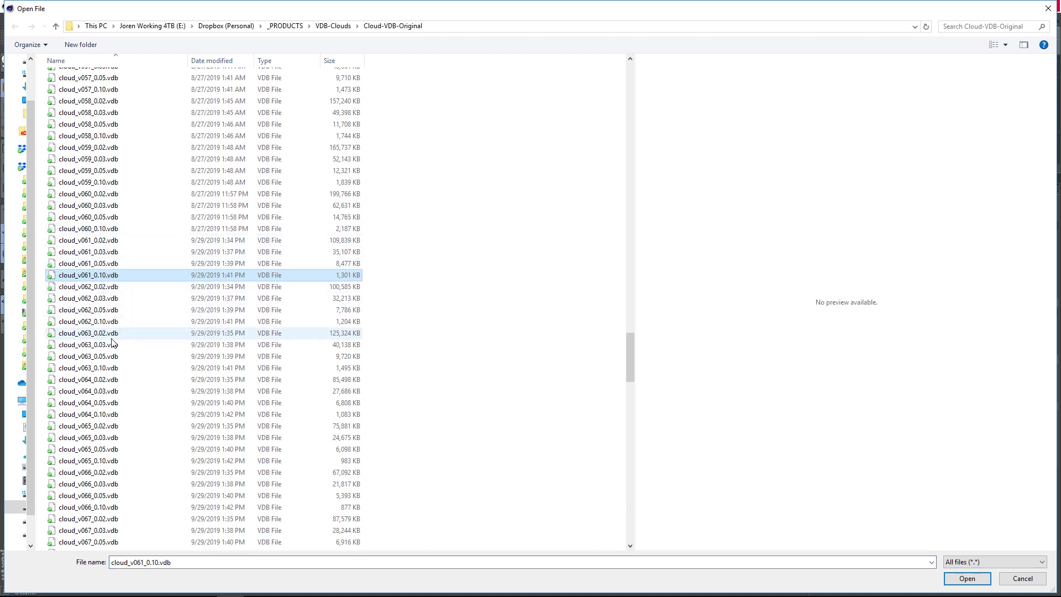
left_click(104, 323)
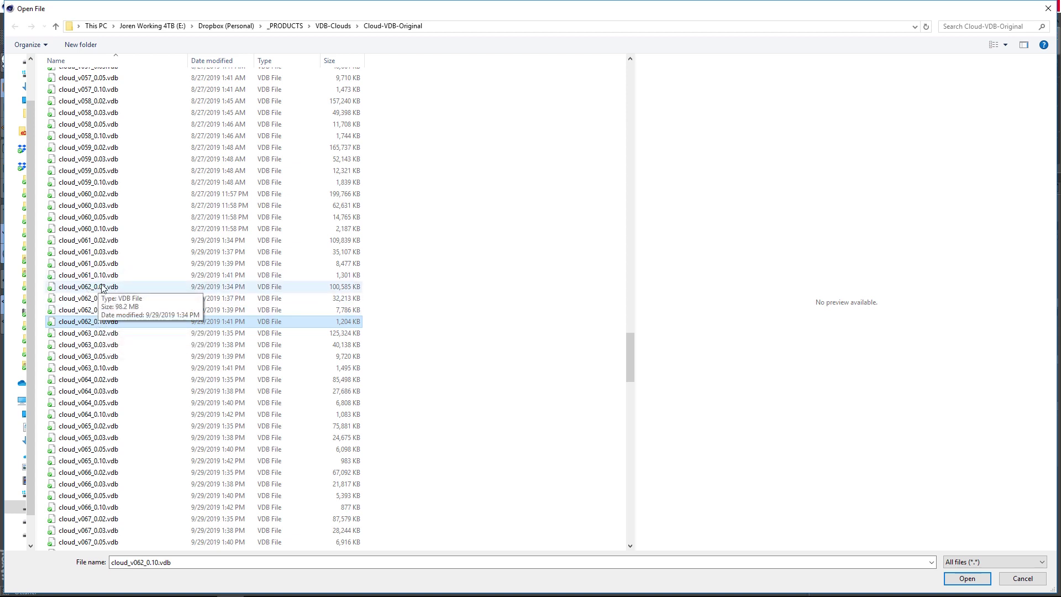
left_click(118, 288)
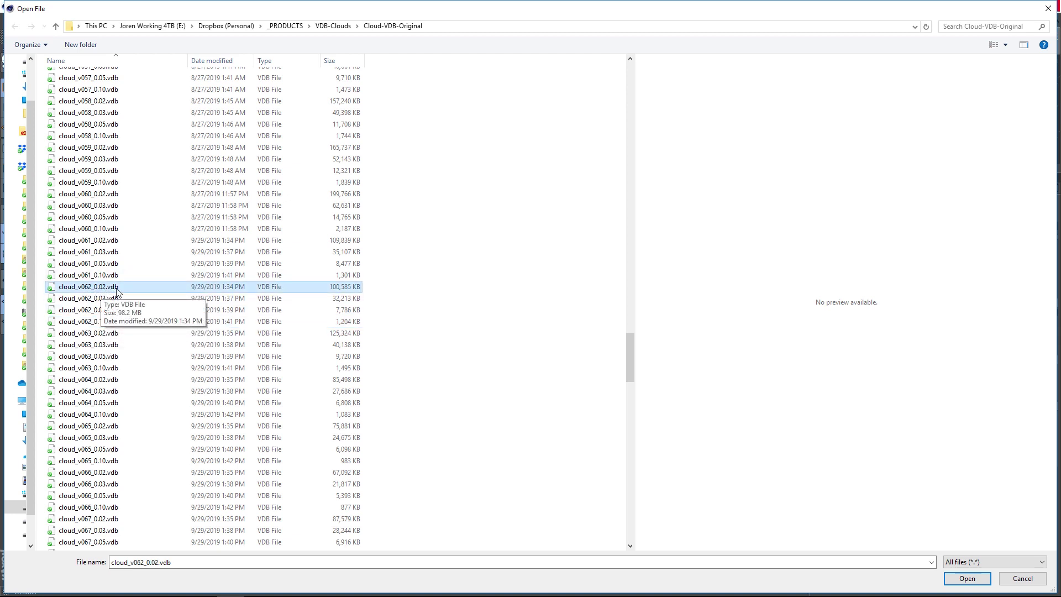
left_click(965, 578)
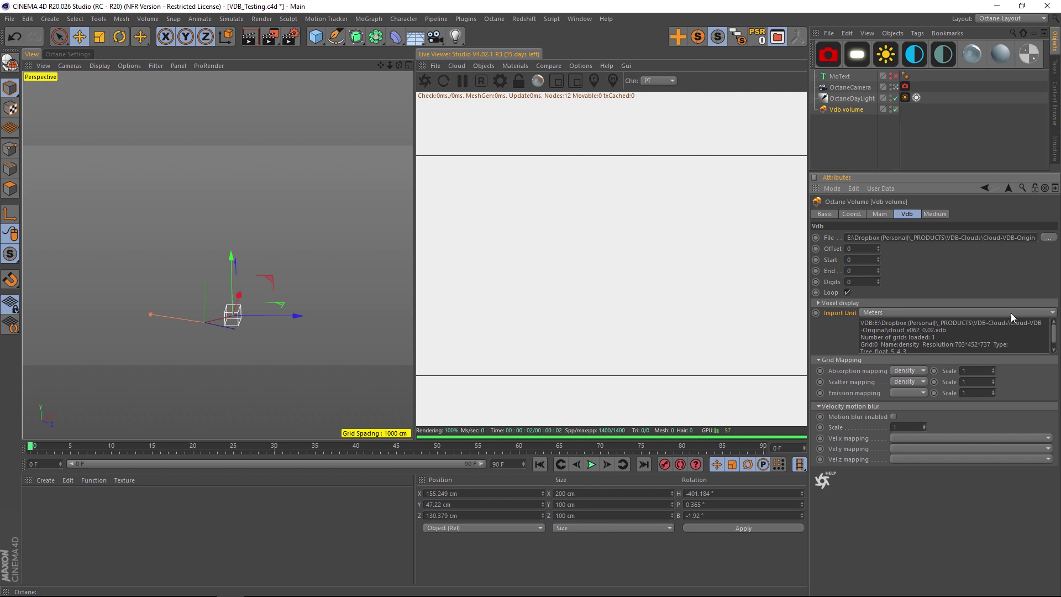
Set the Vdb Import Unit to Hectometers so the cloud appears in the live render.
left_click(1053, 313)
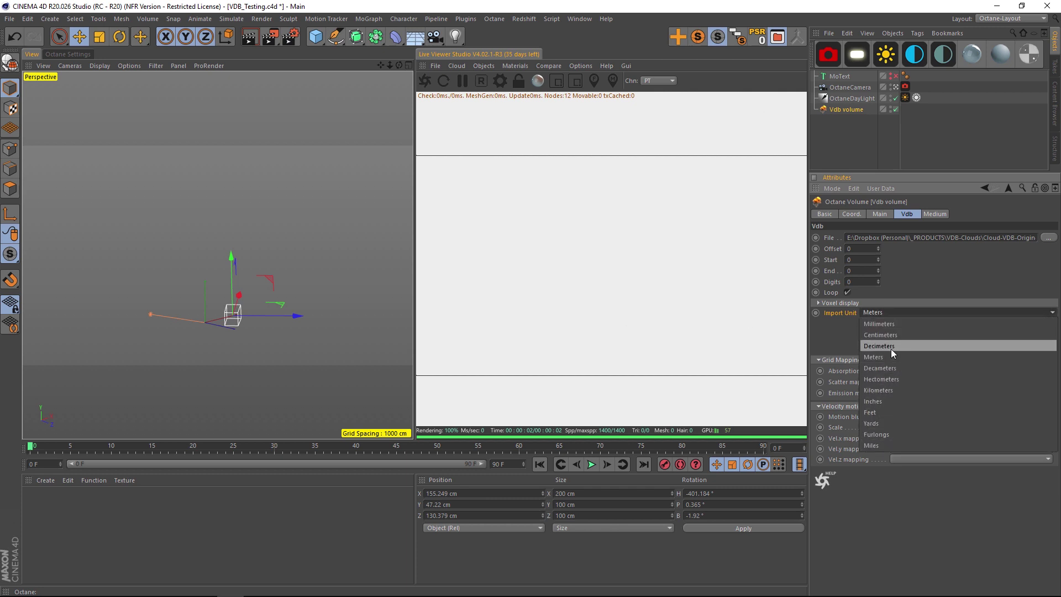
left_click(896, 380)
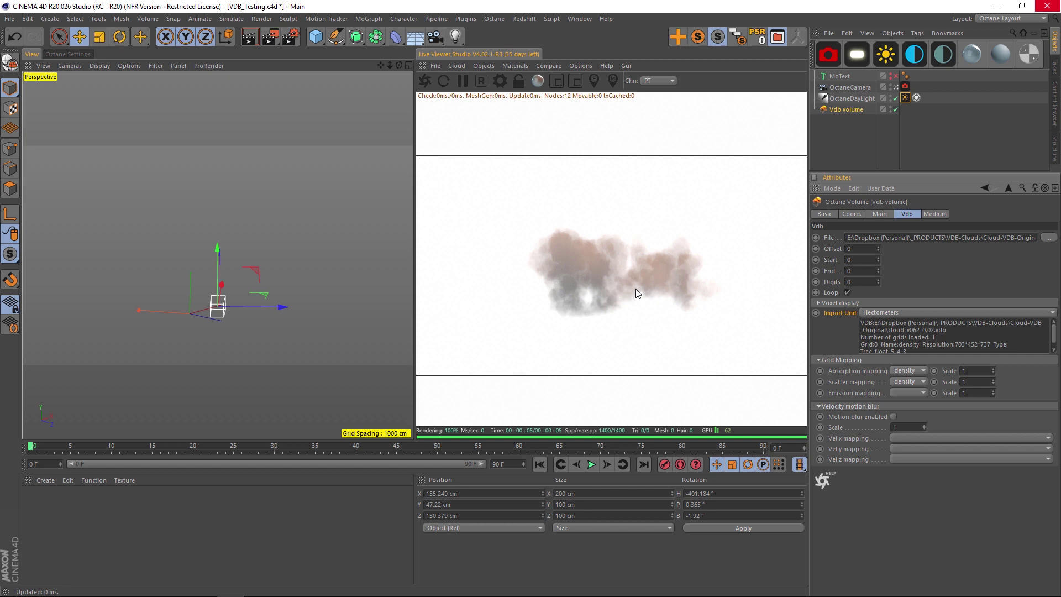
left_click(934, 214)
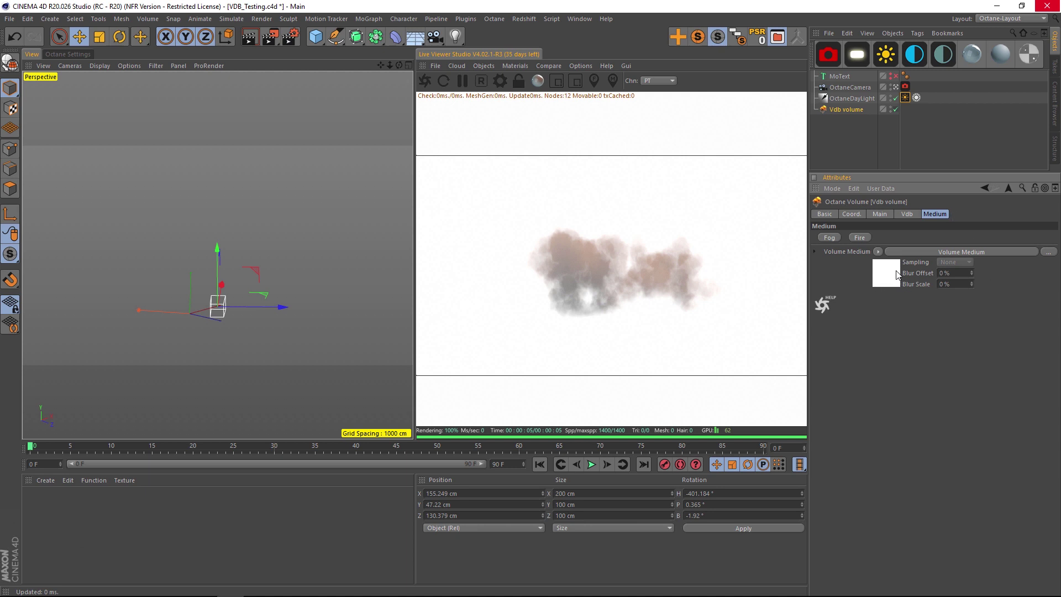
Raise the Volume Medium density step by step from about 0.31 up to 3033.386.
left_click(892, 272)
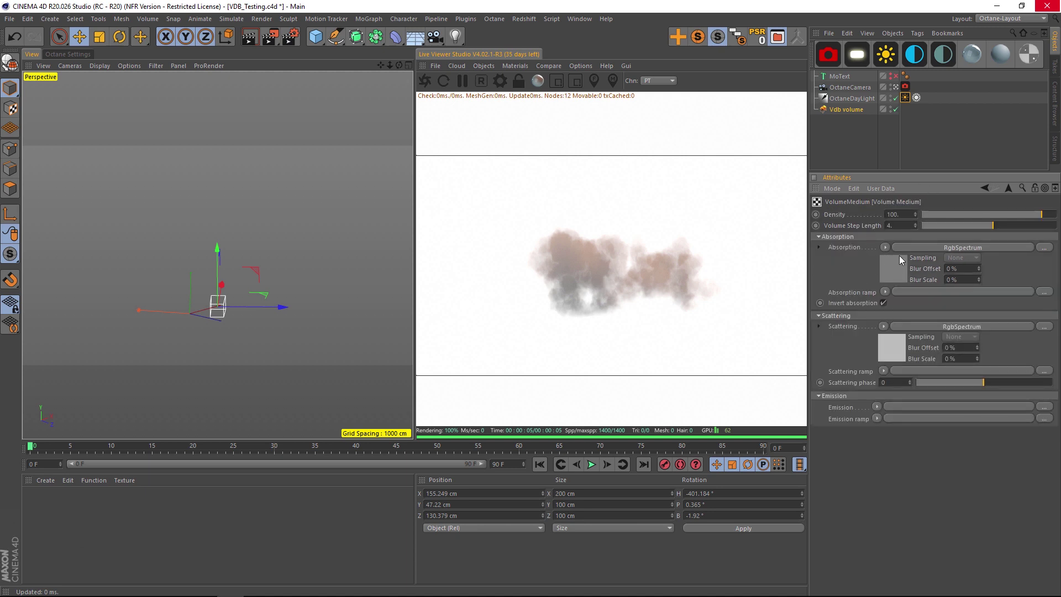
left_click(840, 214)
left_click(836, 214)
left_click(997, 215)
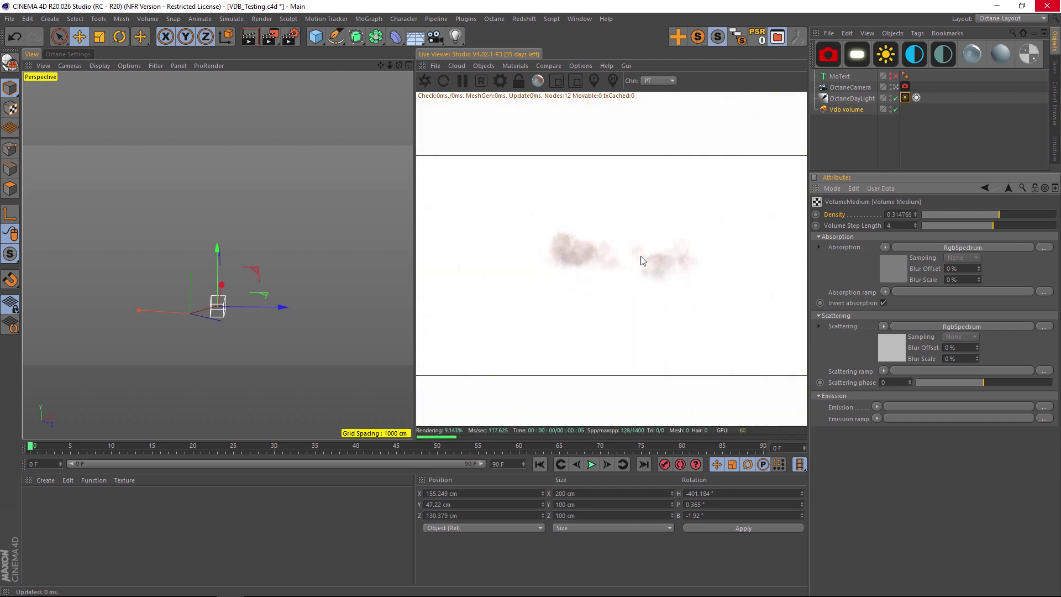
left_click(1004, 214)
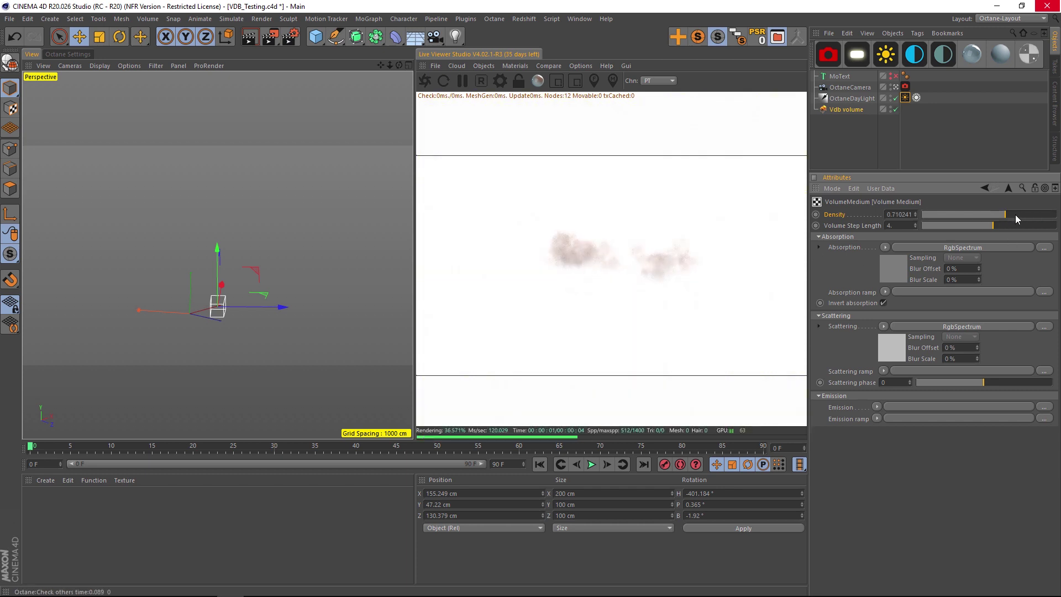
left_click(1023, 215)
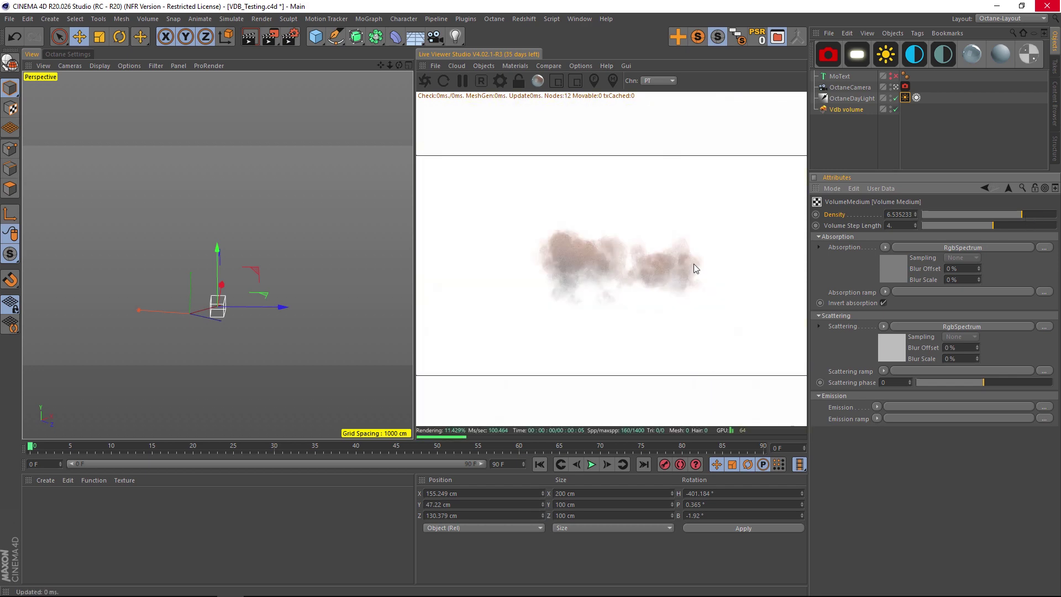
left_click(1027, 215)
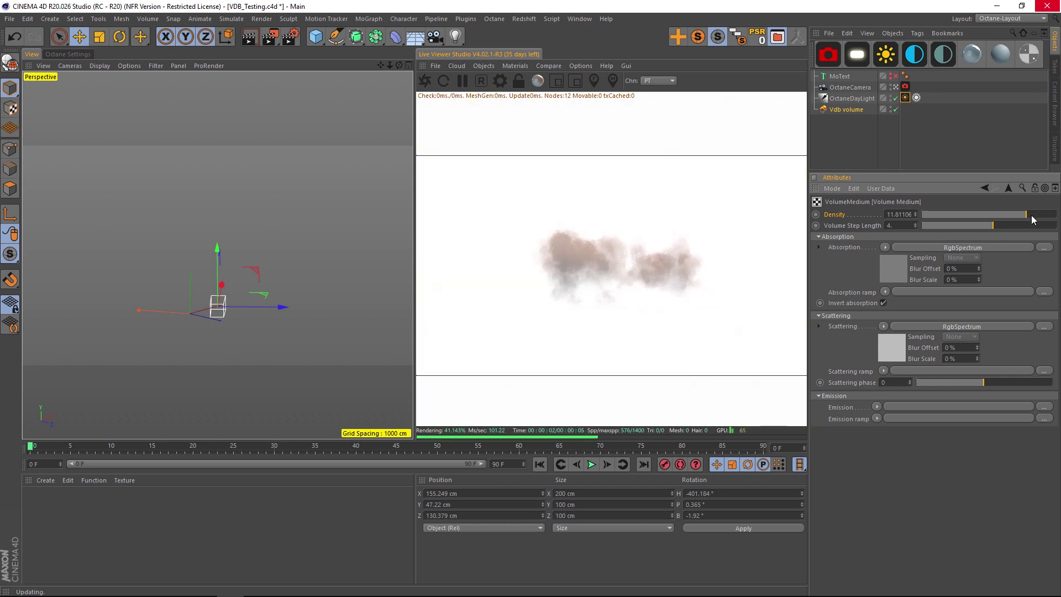
left_click(1050, 215)
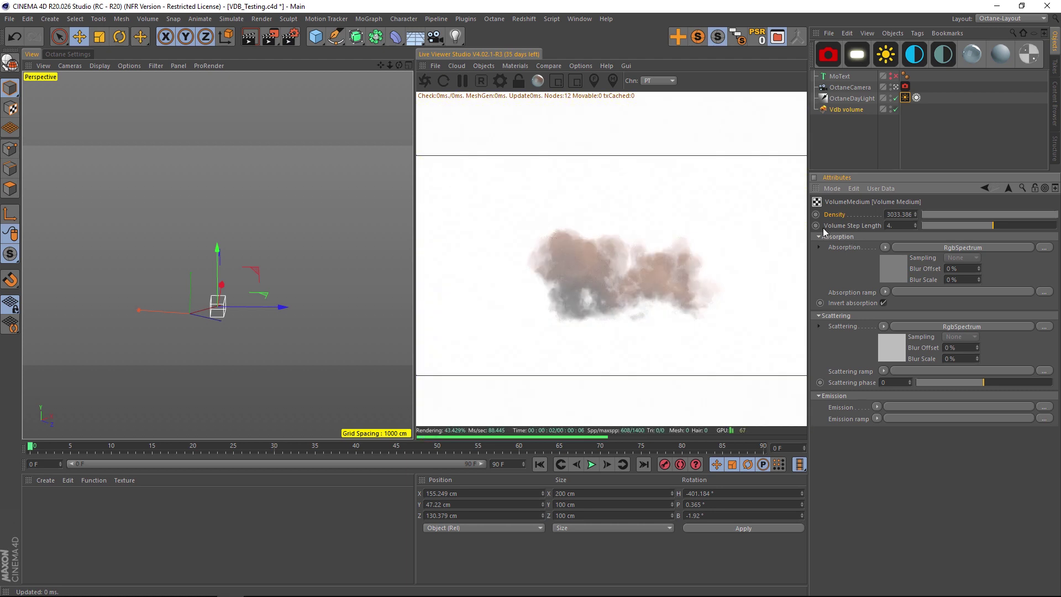
left_click(849, 227)
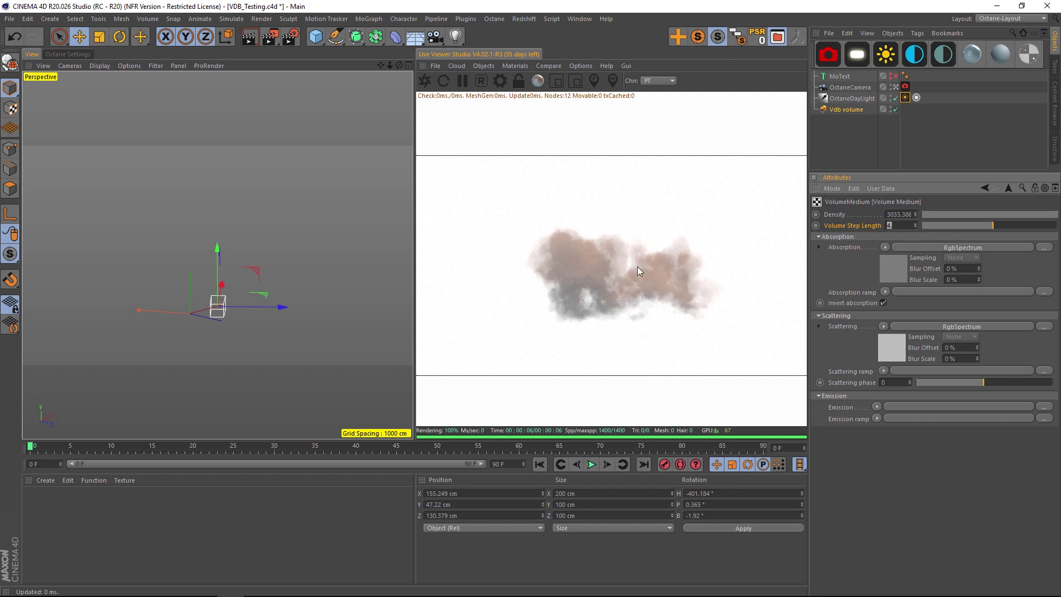
Try Volume Step Lengths from 1.23 down to 0.02, finally settling near 0.93.
left_click_drag(993, 221, 979, 225)
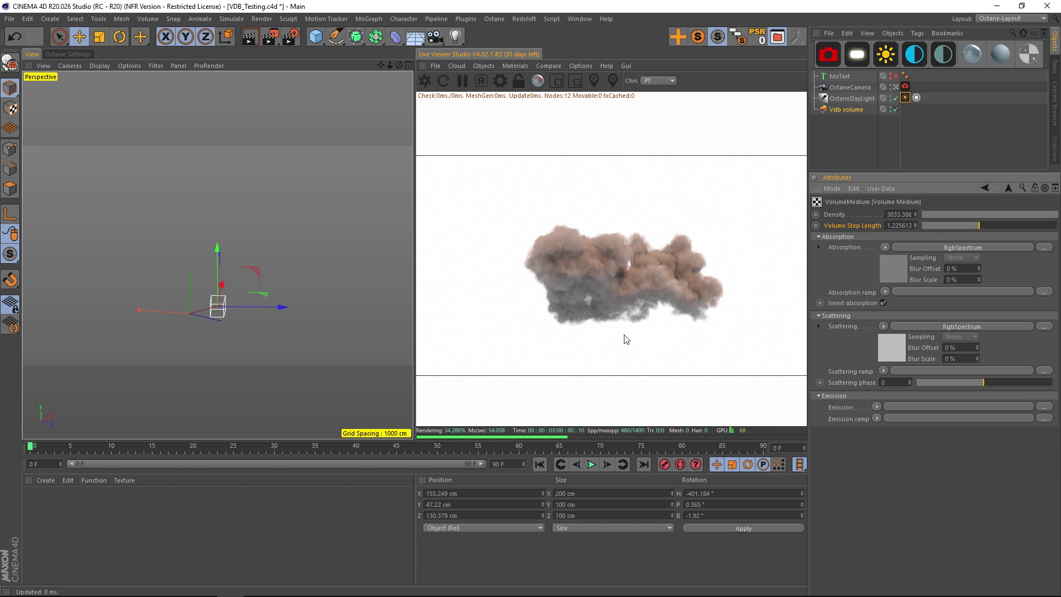
left_click(961, 224)
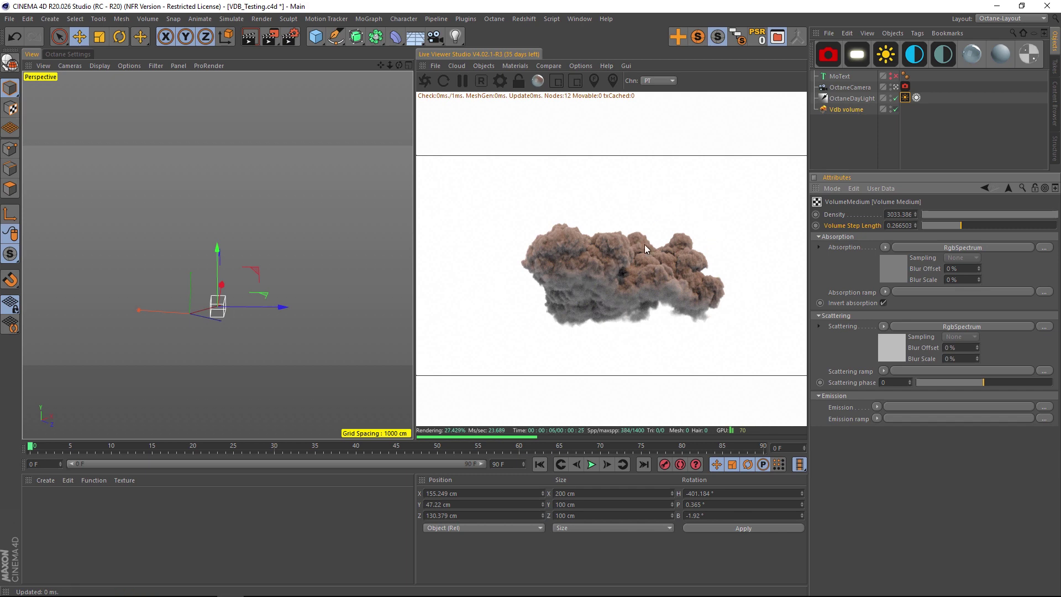
left_click(942, 225)
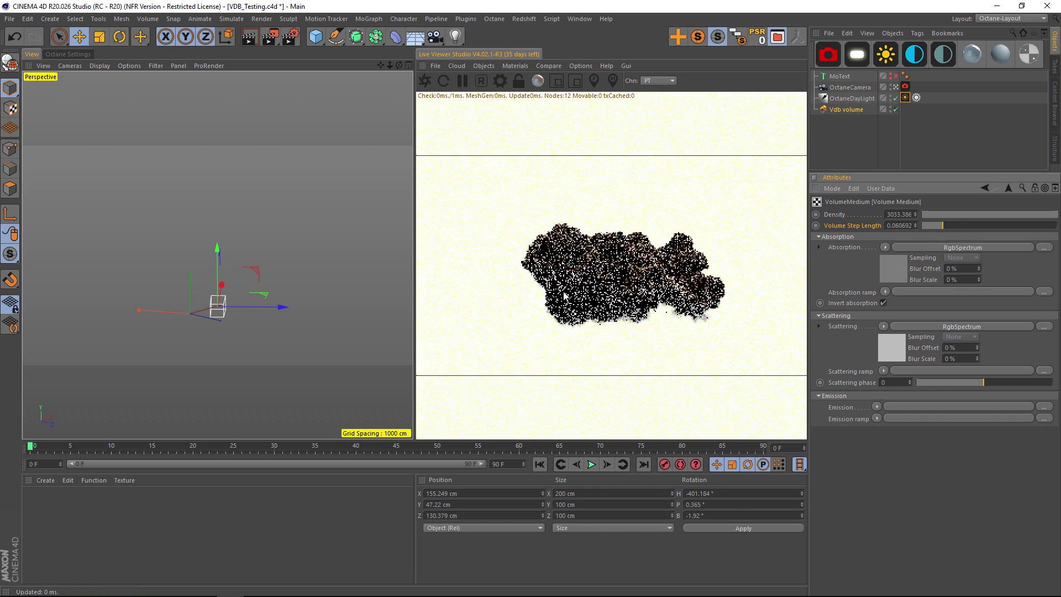
left_click(931, 225)
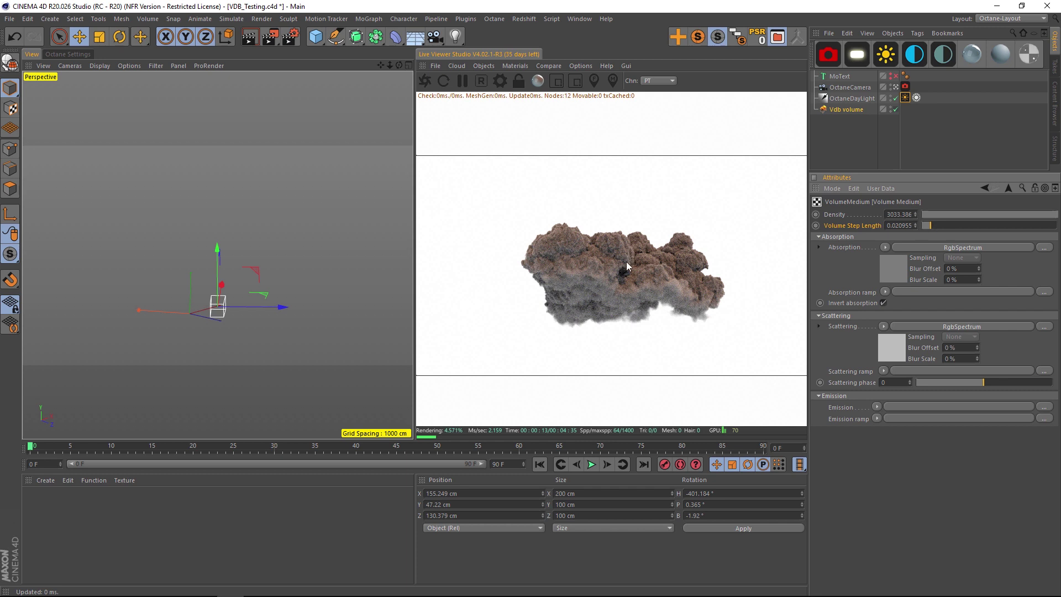
left_click_drag(972, 225, 976, 225)
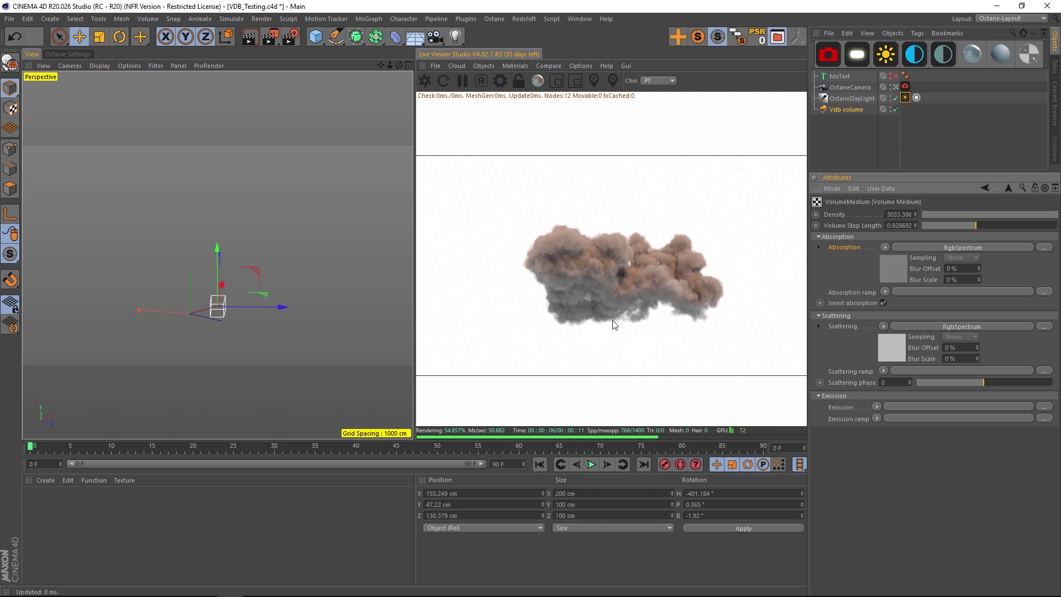
Set the volume's absorption colour to a 198° blue.
left_click(887, 267)
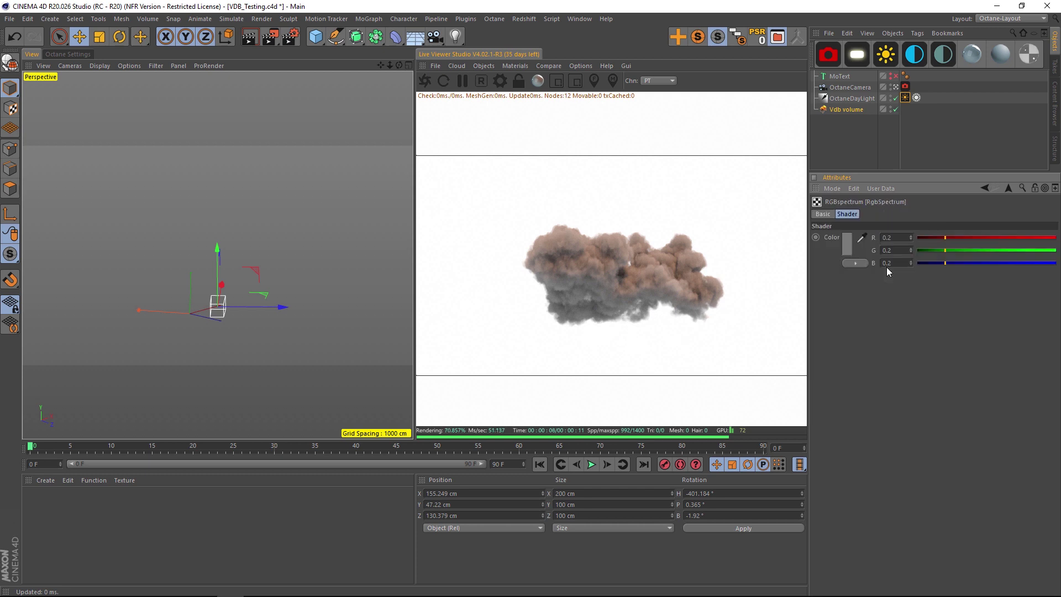
left_click(847, 243)
left_click_drag(890, 241, 876, 240)
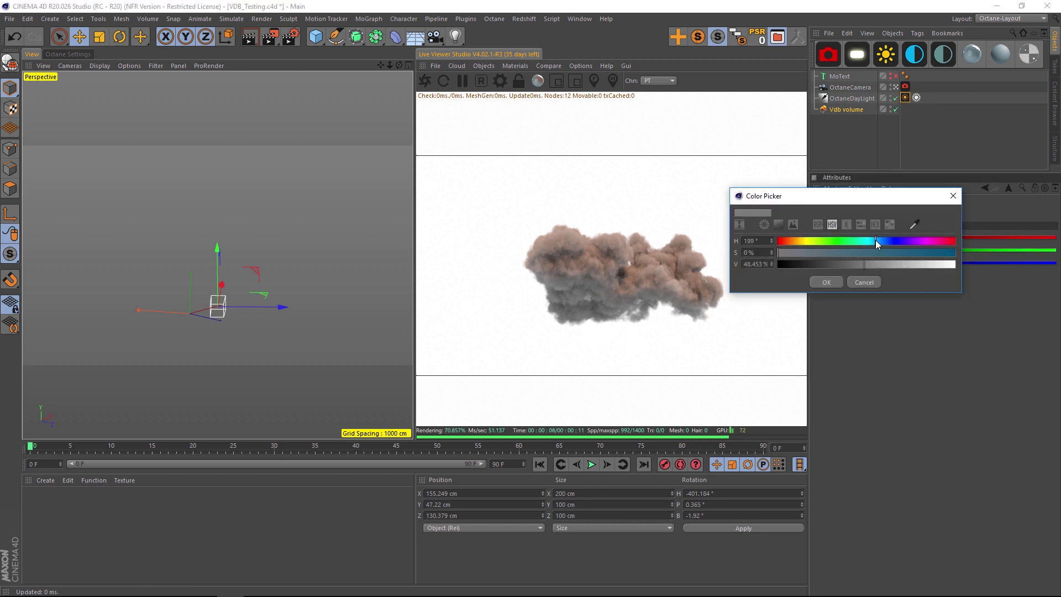
left_click(823, 282)
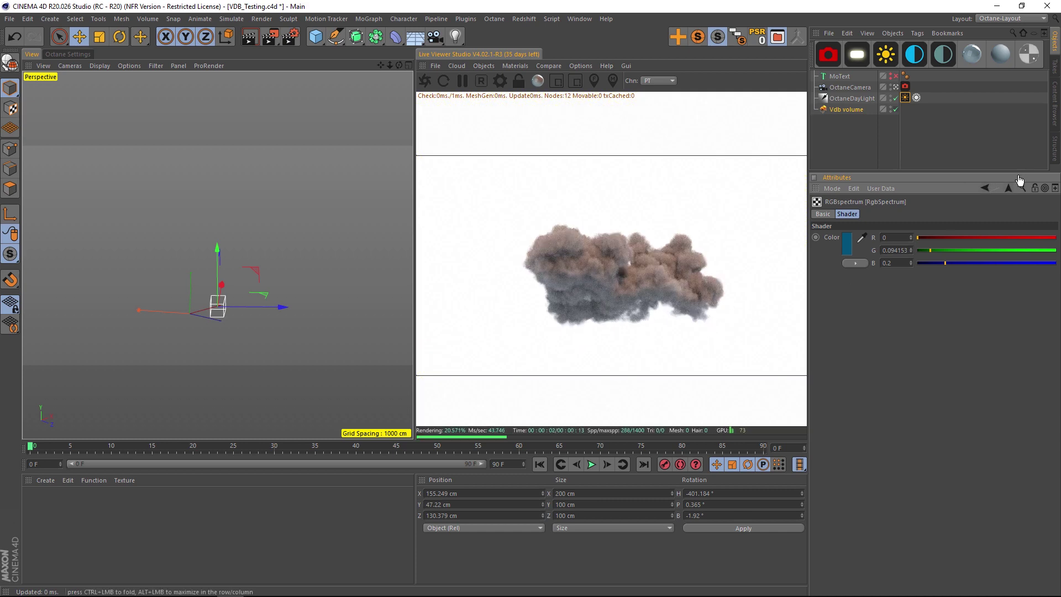
left_click(985, 188)
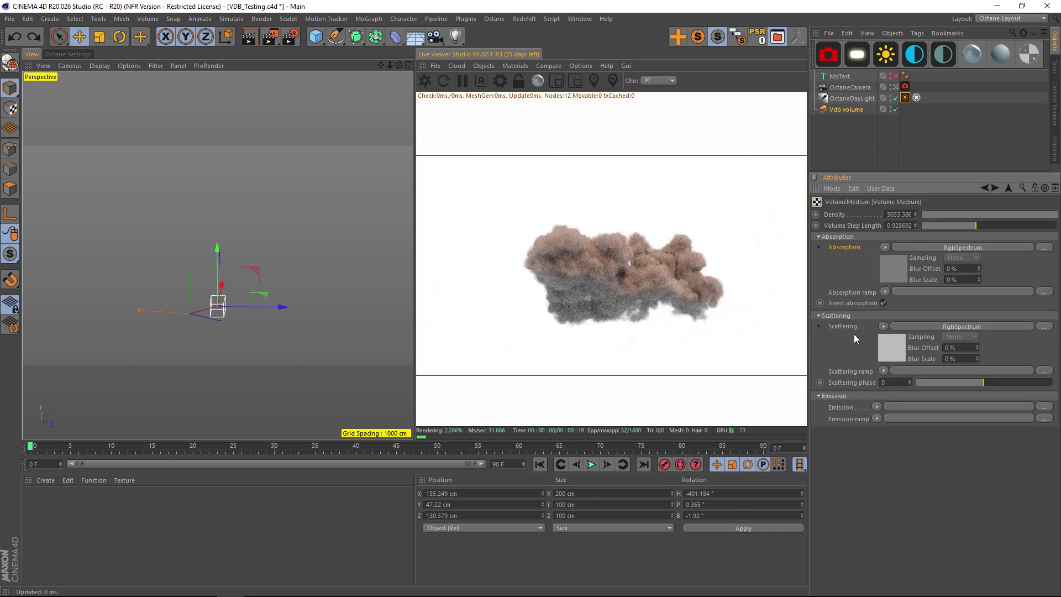
Give the scattering colour a 197° blue at 99% saturation, then undo it.
left_click(888, 340)
left_click(848, 241)
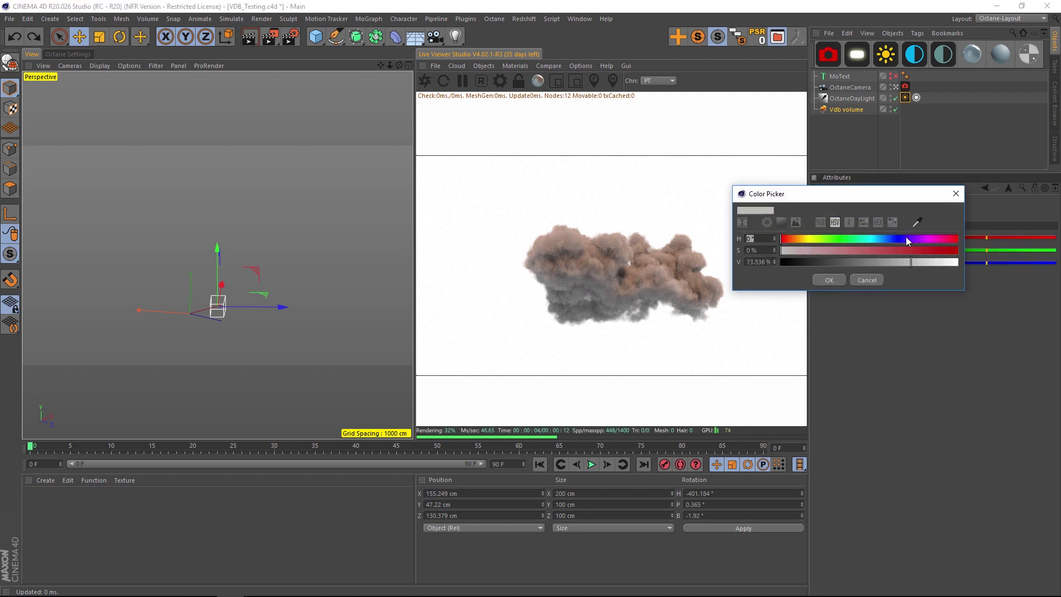
left_click(878, 239)
left_click(955, 250)
left_click(829, 281)
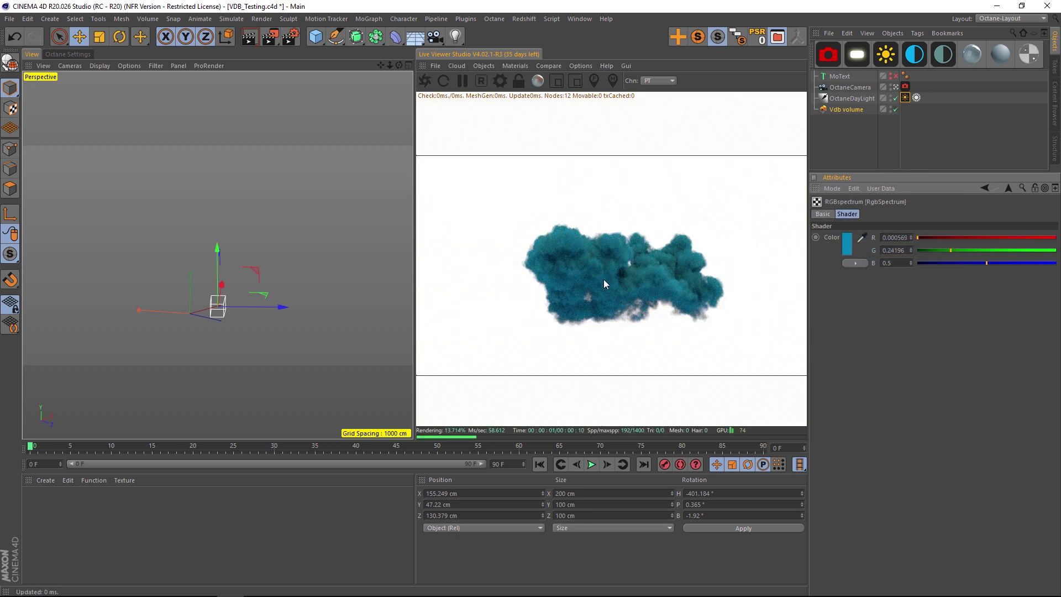
left_click(984, 187)
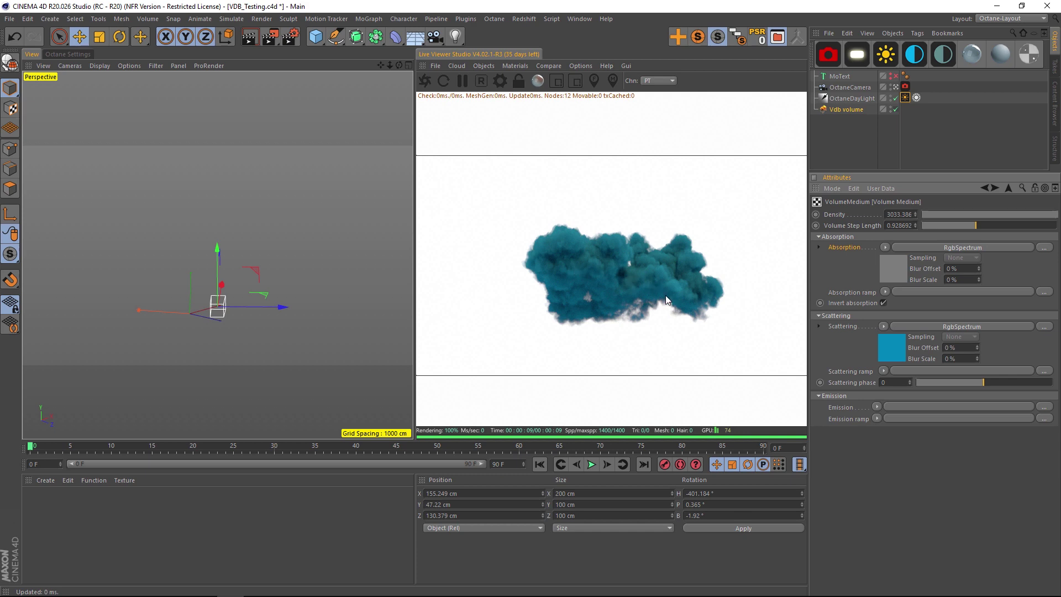
key("ctrl+z")
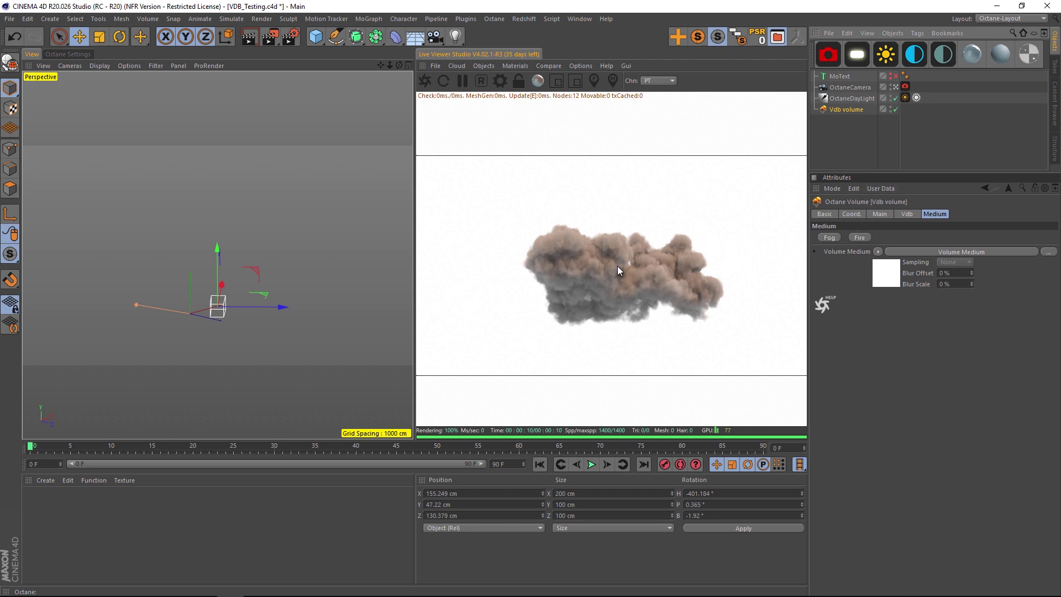
Move the Sun Expression time of day later, to about 11:24.
left_click(905, 99)
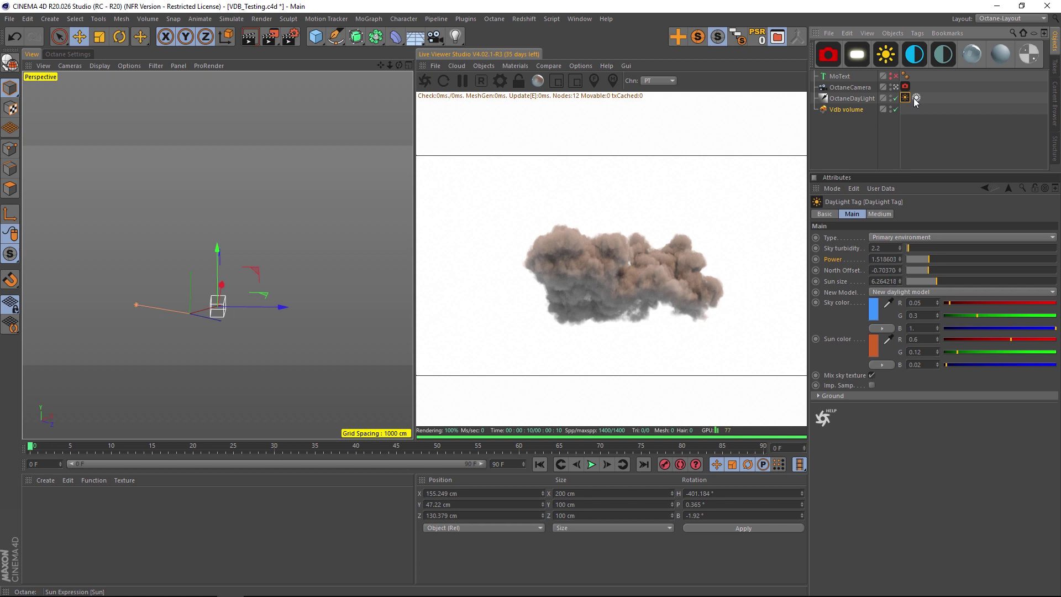
left_click(916, 98)
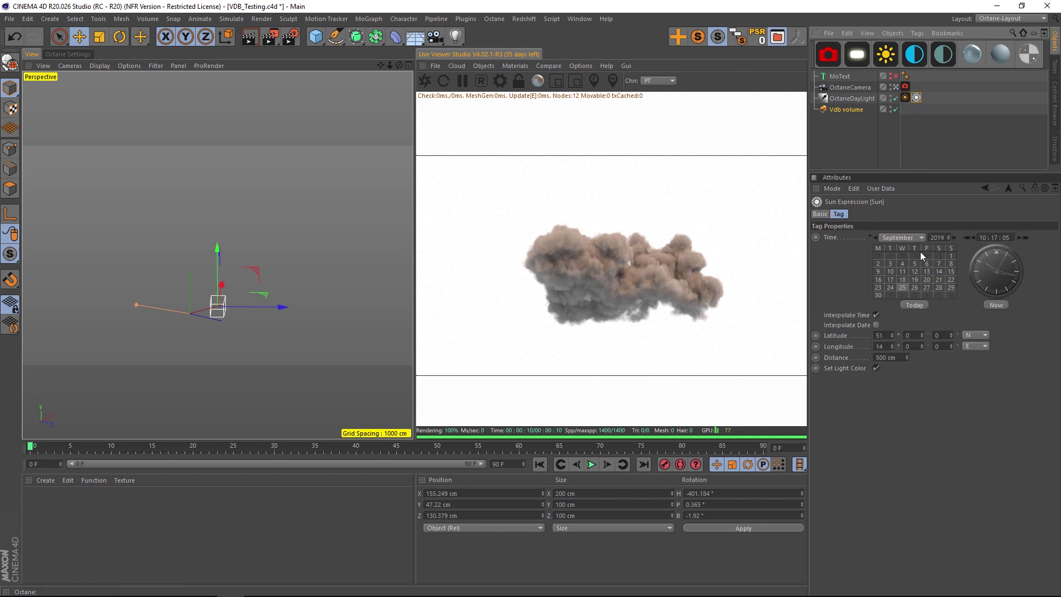
mouse_move(986, 268)
left_mouse_down()
mouse_move(975, 252)
mouse_move(990, 271)
mouse_move(980, 273)
mouse_move(1005, 273)
left_mouse_up()
left_click(736, 278)
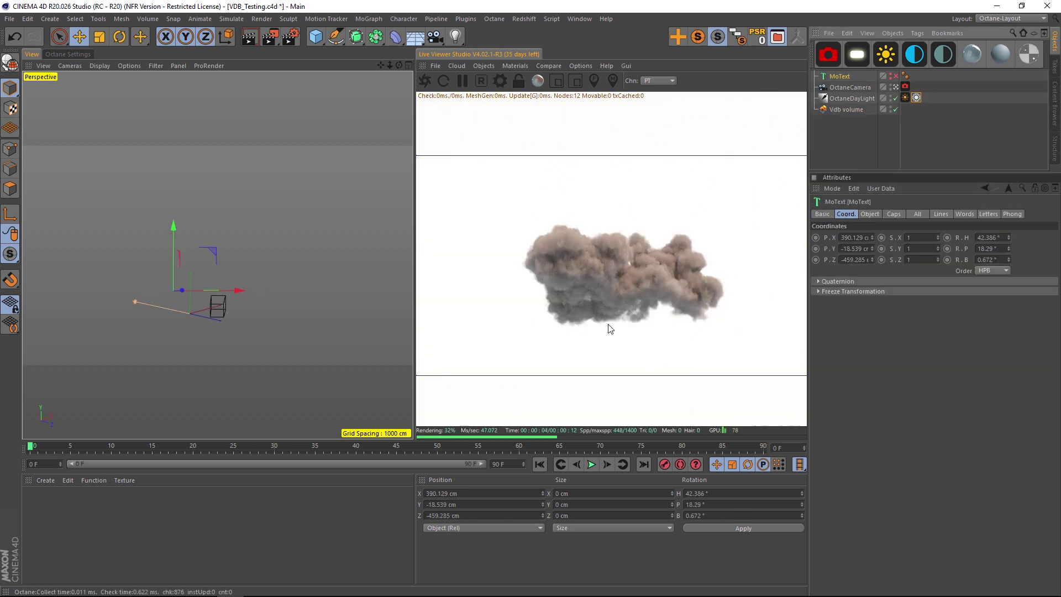
Enable the VDB MoText, push it deeper along Z and shift it left into the cloud.
left_click(895, 78)
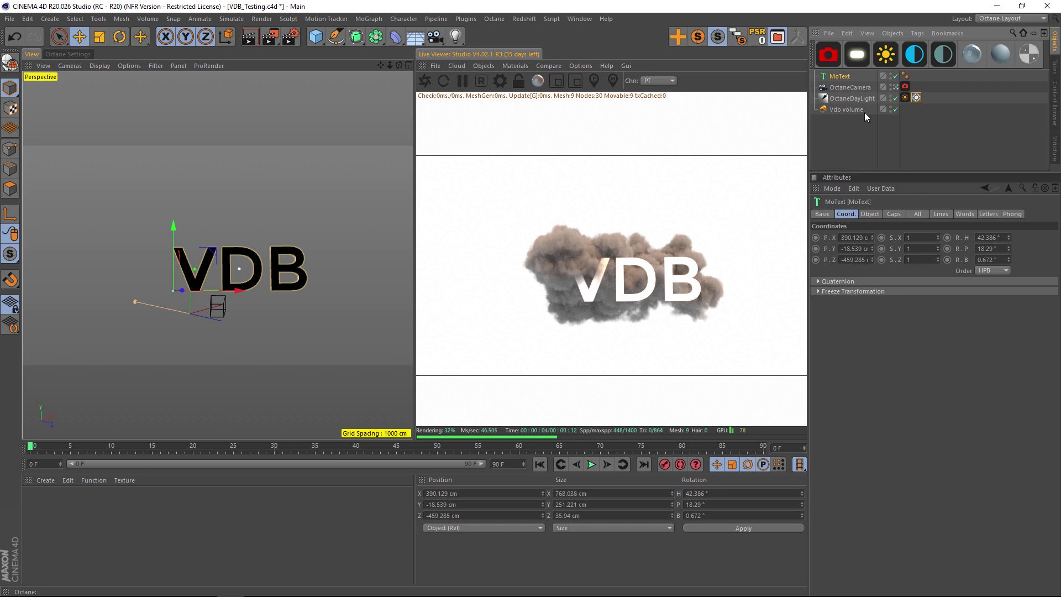
left_click_drag(873, 260, 862, 260)
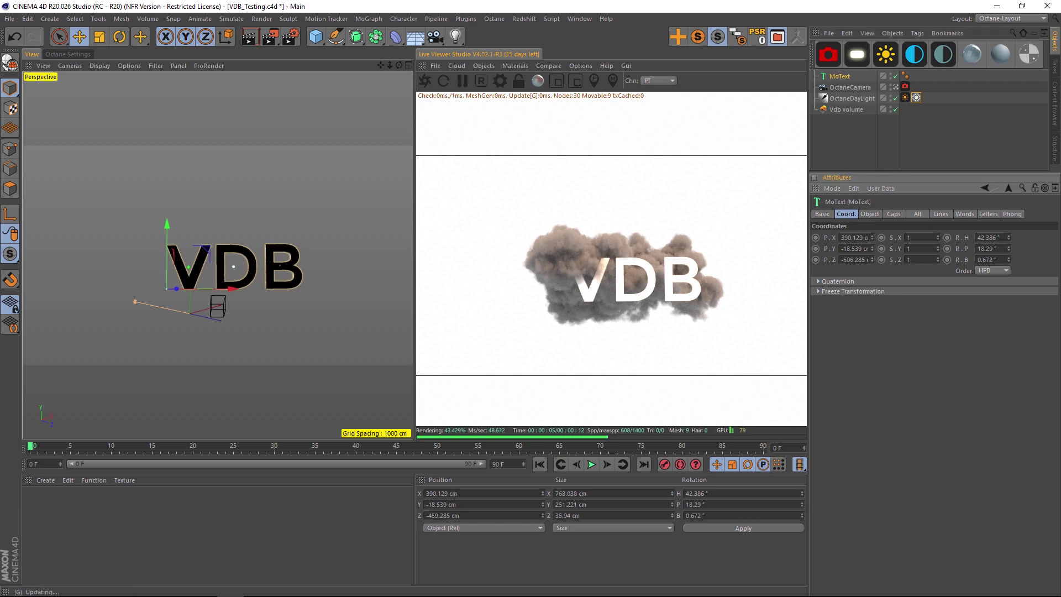
left_click_drag(246, 267, 213, 250)
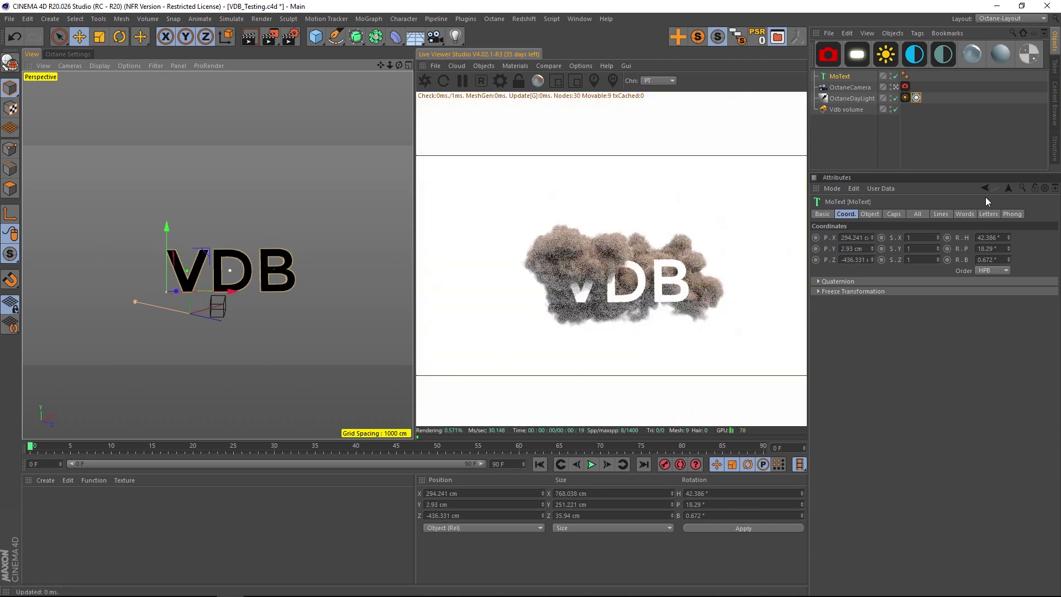